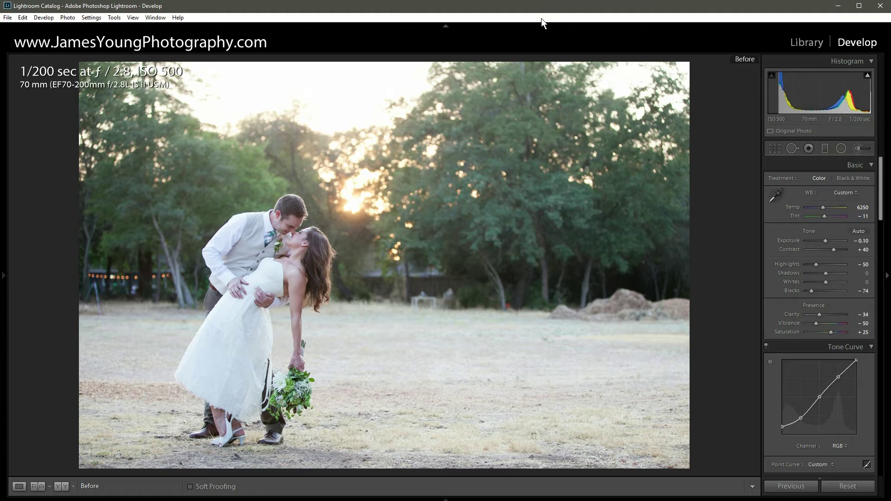
Compare the edited and original versions, then reset all edits on the wedding photo
key(backslash)
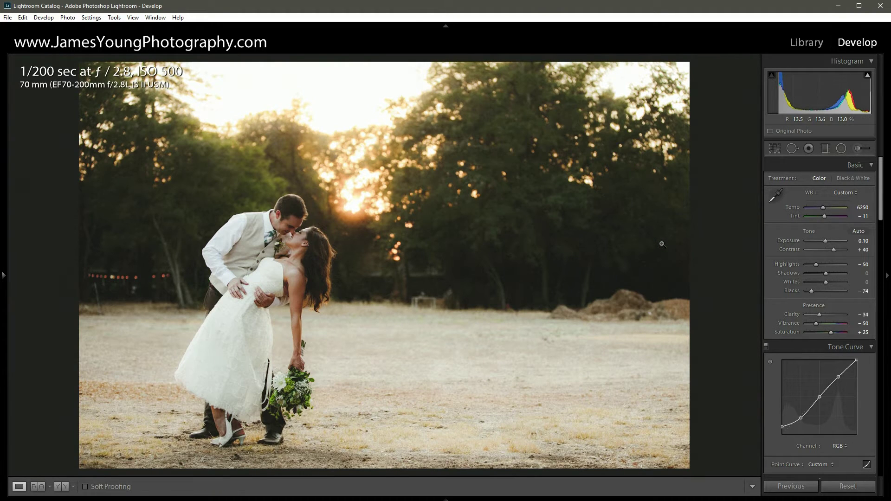
key(backslash)
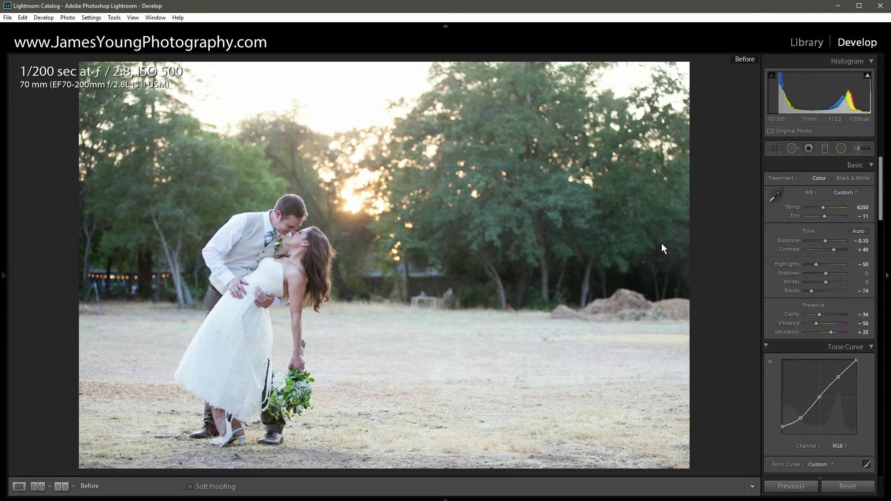
click(849, 486)
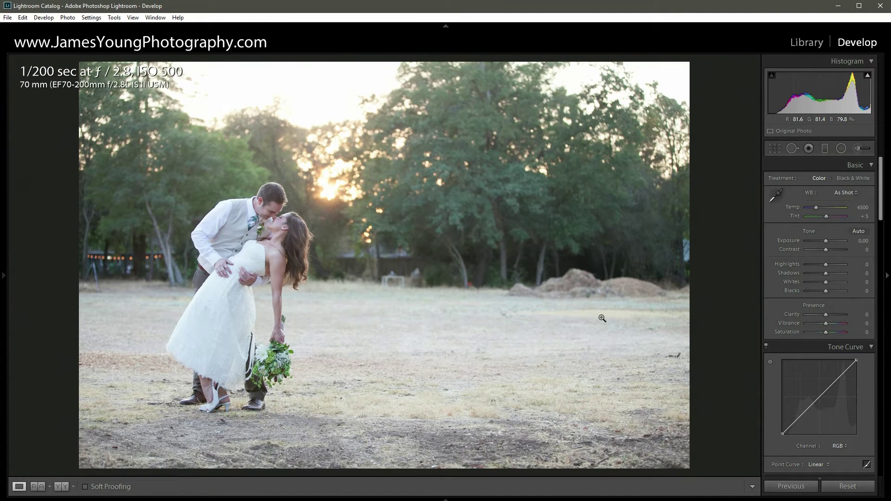
Crop tighter from the top-right corner, trimming the right side and sky, and reposition the photo
click(776, 149)
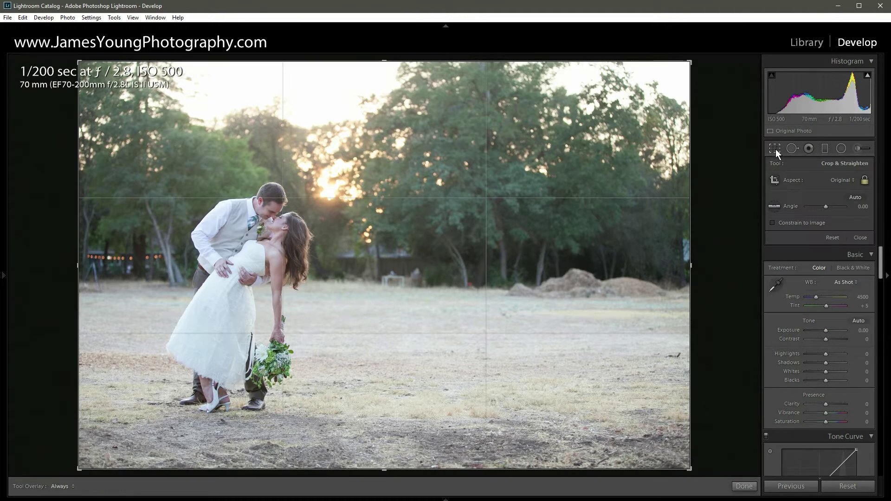
drag(690, 62, 641, 94)
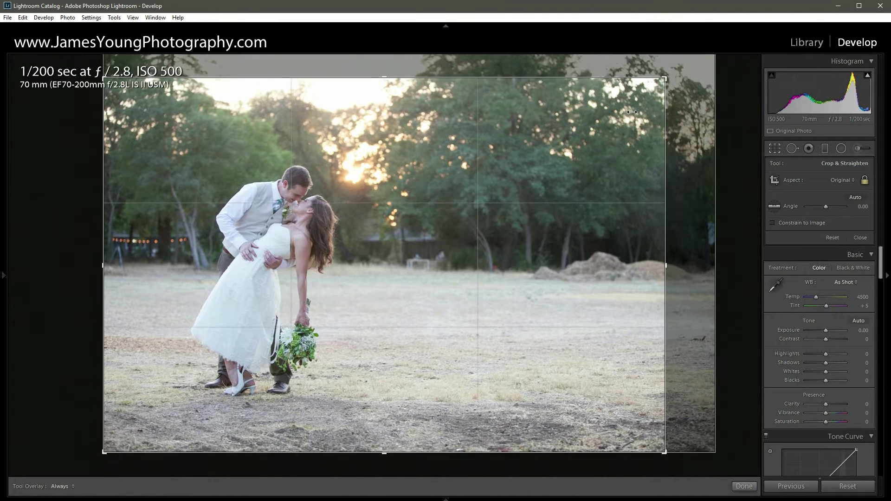
drag(613, 123, 626, 163)
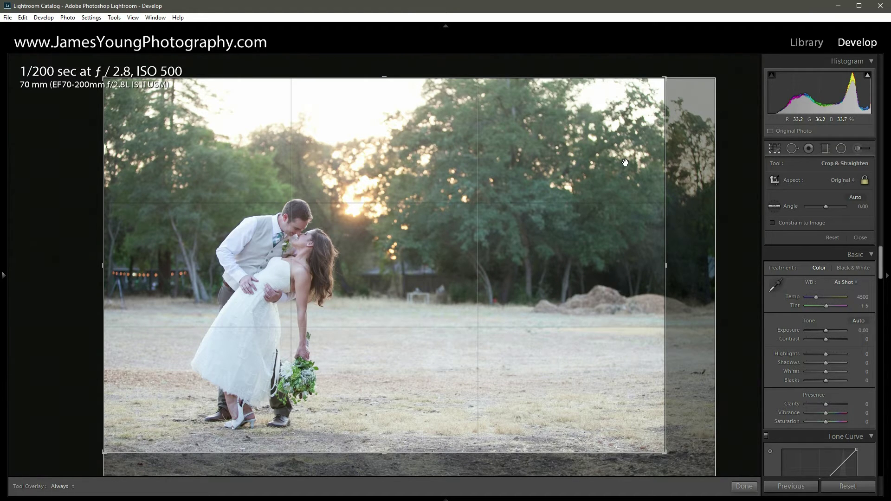
click(774, 150)
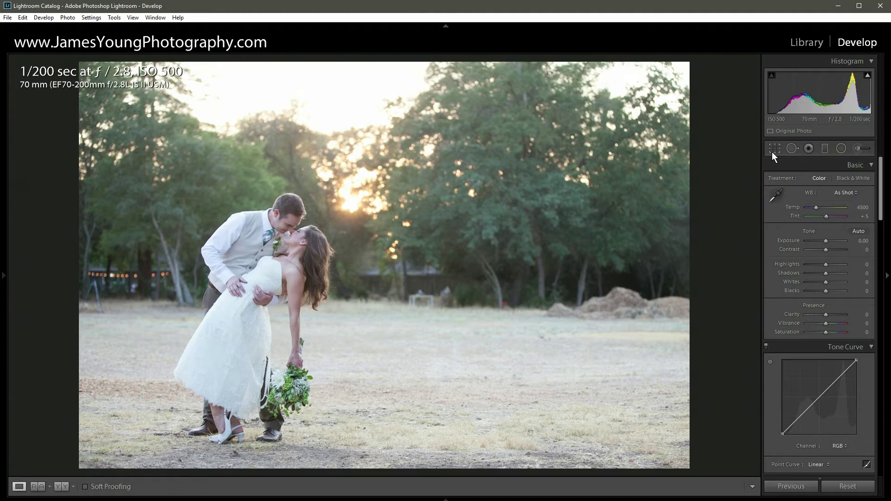
click(774, 150)
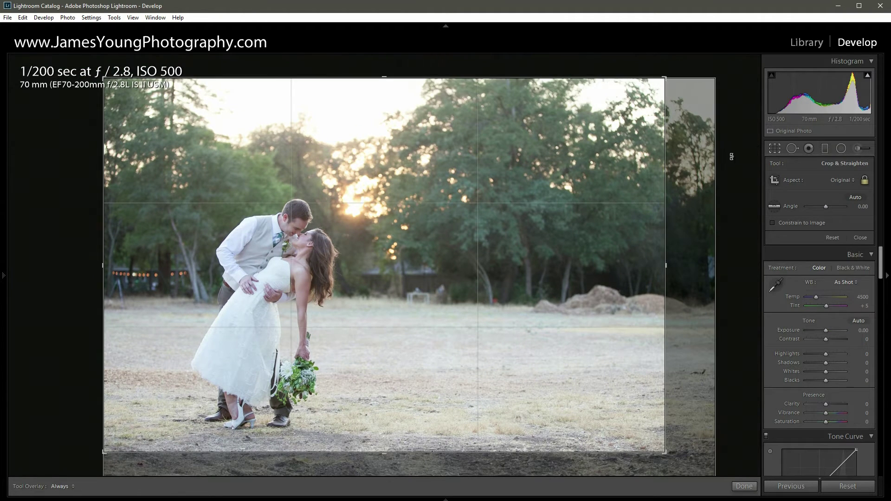
click(771, 150)
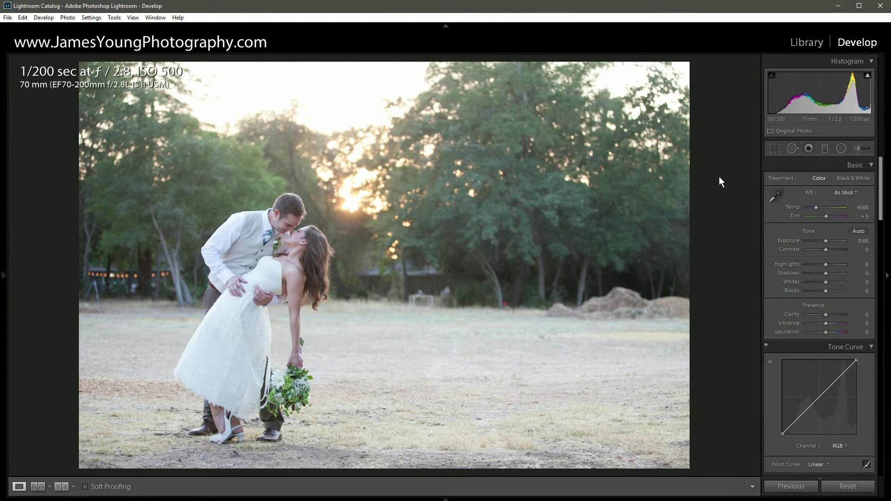
Choose the Medium Contrast preset for the point curve
click(823, 463)
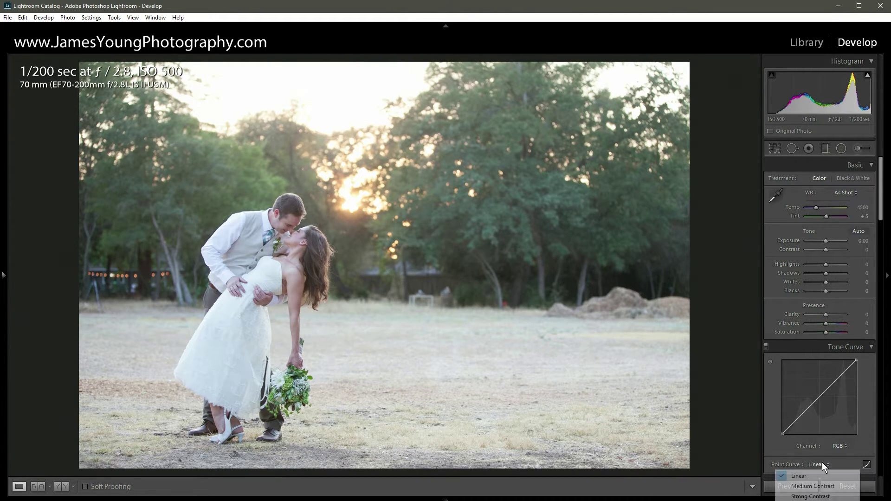
click(824, 487)
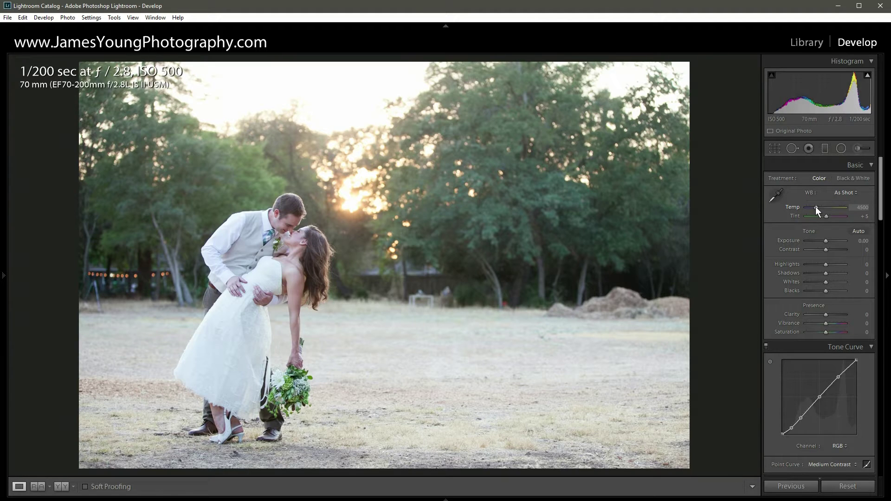
Warm Temp to 6250, set Exposure to -0.10 and Contrast to +40, then start lowering Highlights
key(Up)
key(Up)
key(Up)
key(Up)
key(Up)
key(Up)
key(Up)
key(Up)
key(Up)
key(Up)
key(Up)
key(Up)
key(Up)
key(Up)
key(Up)
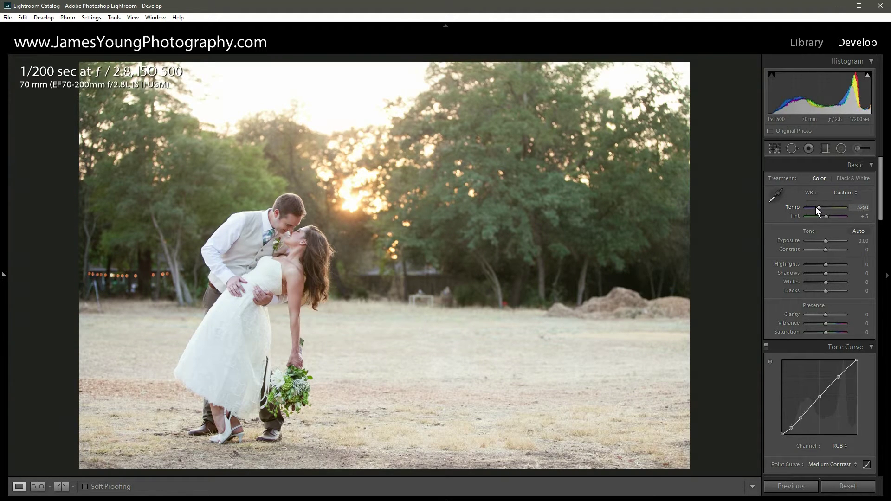
key(Up)
key(Up)
key(Up)
key(Up)
key(Up)
key(Up)
key(Up)
key(Up)
key(Up)
key(Up)
key(Up)
key(Up)
key(Up)
key(Up)
key(Up)
key(Up)
key(Up)
key(Up)
key(Up)
key(Up)
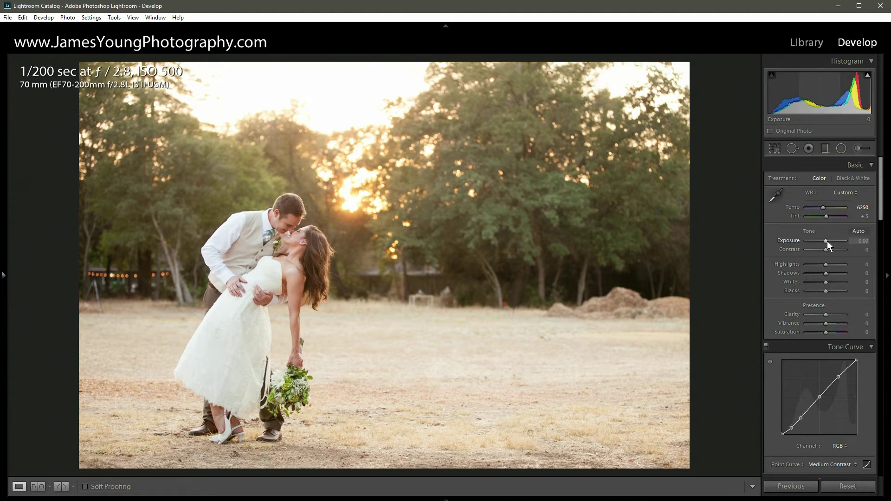
key(Down)
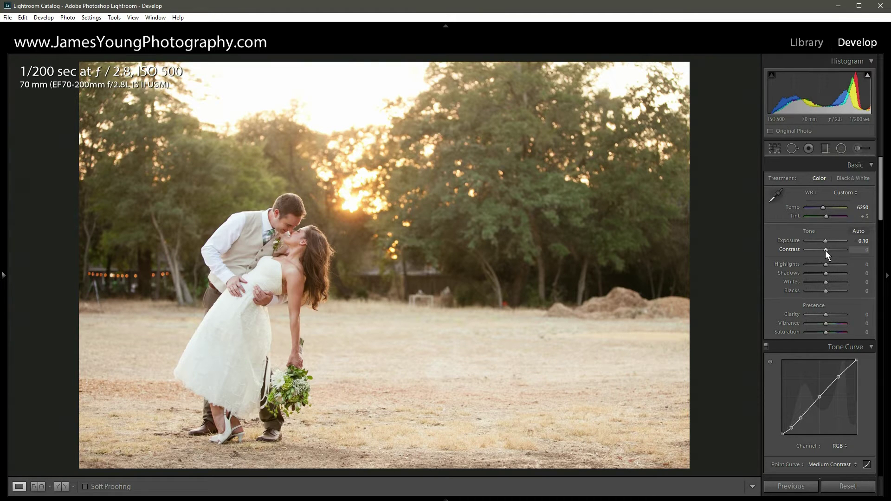
key(shift+Up)
key(shift+Up)
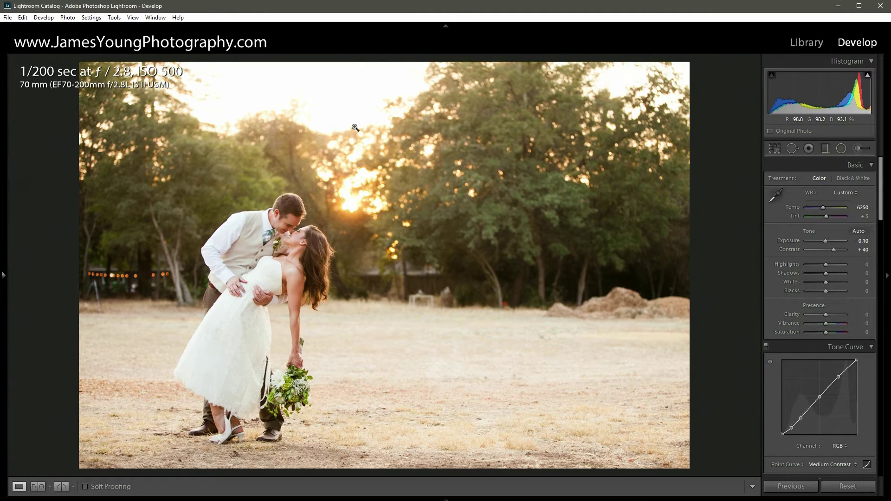
click(814, 265)
Set Highlights to -52 and darken Blacks to -75
drag(814, 266, 816, 266)
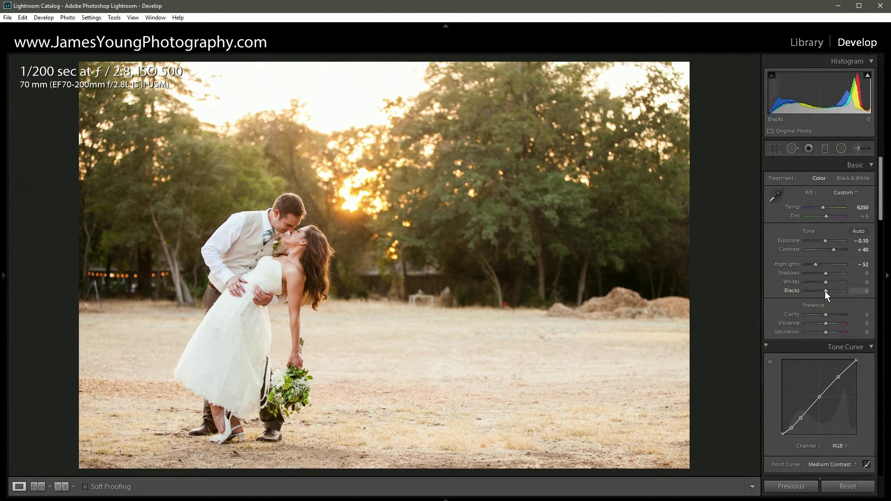
key(Down)
key(Down)
key(Down)
key(Down)
key(Down)
key(Down)
key(Down)
key(Down)
key(Down)
key(Down)
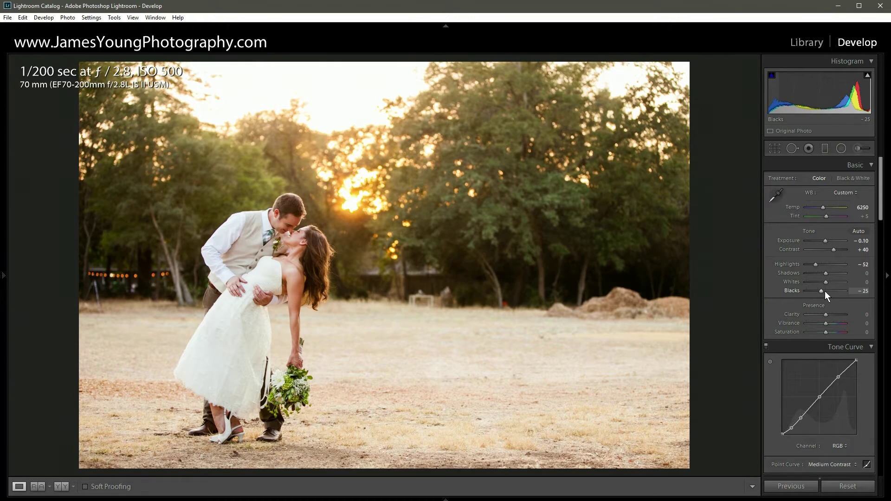
key(Down)
key(Down)
key(Down)
key(Down)
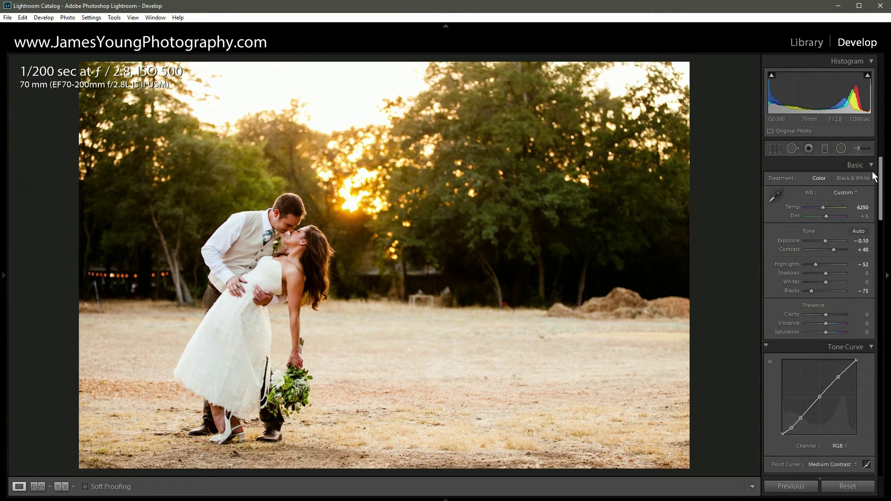
drag(880, 200, 882, 407)
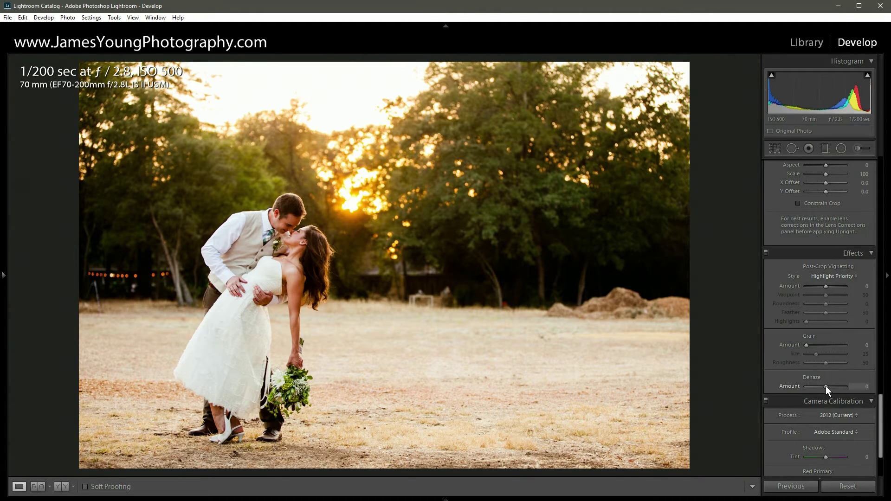
Set Dehaze Amount to +15 in the Effects panel and return to the Basic panel
key(Up)
key(Up)
key(Up)
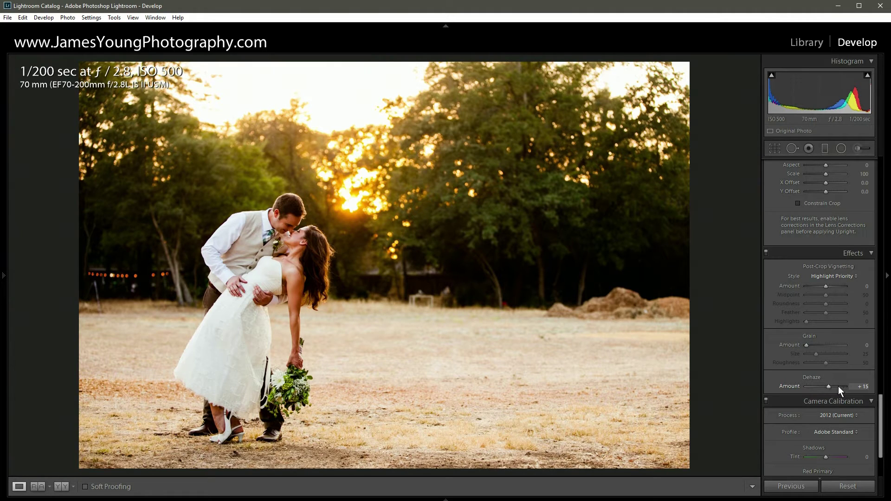
drag(884, 422, 886, 186)
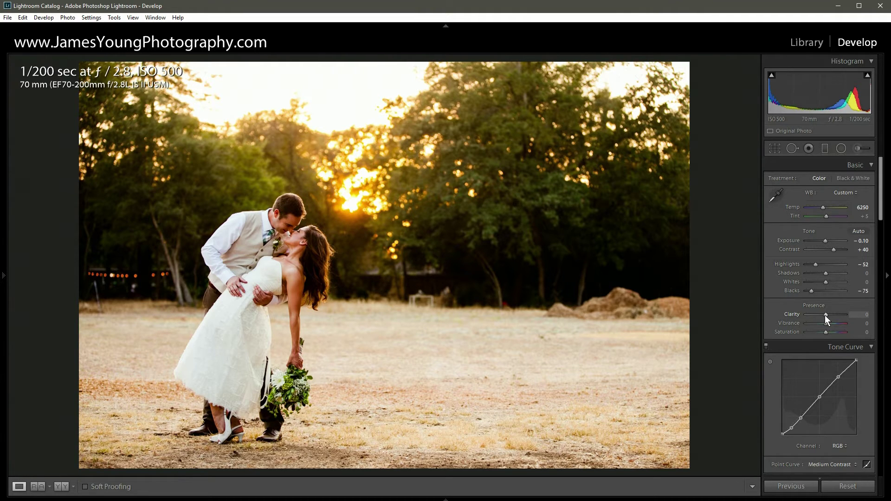
Lower Vibrance to -50 and raise Saturation to +25 in the Presence section
scroll(825, 316, down, 5)
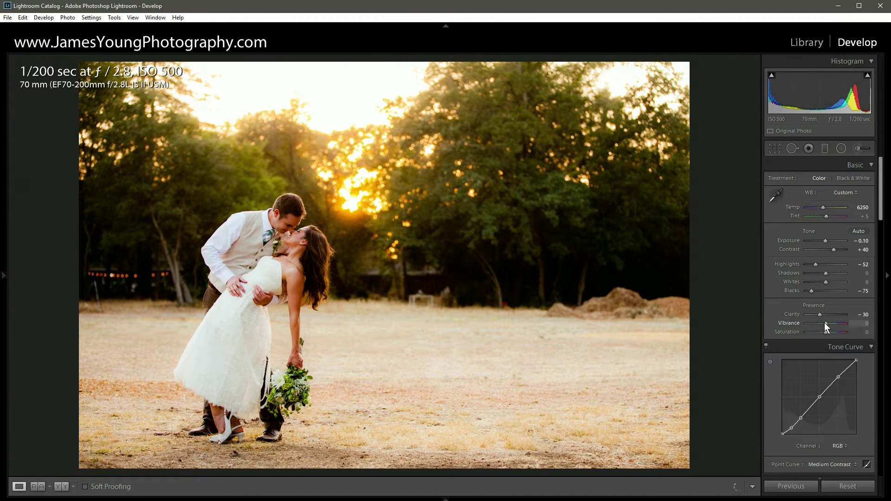
key(Down)
key(Down)
key(Down)
key(Down)
key(Down)
key(Down)
key(Down)
key(Down)
key(Down)
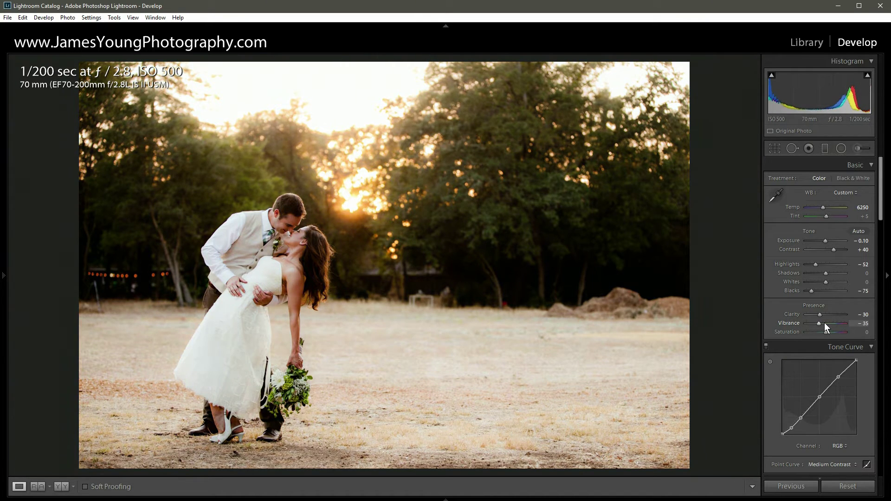
key(Down)
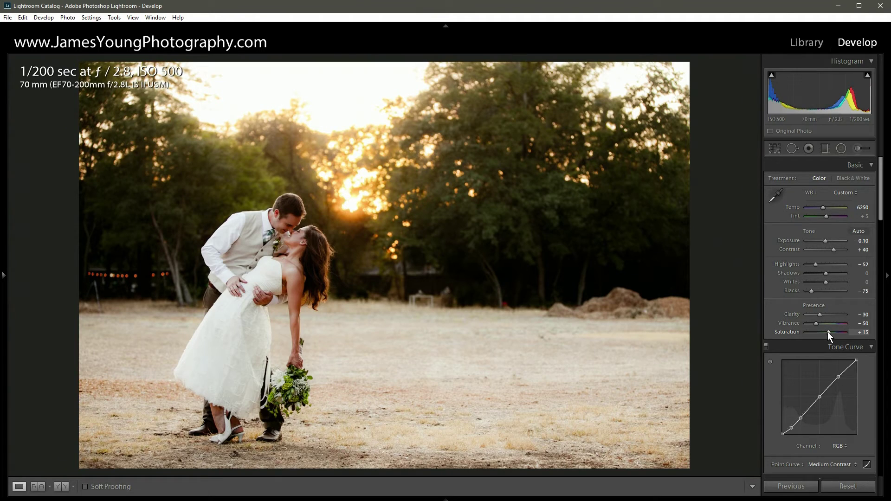
drag(828, 332, 828, 333)
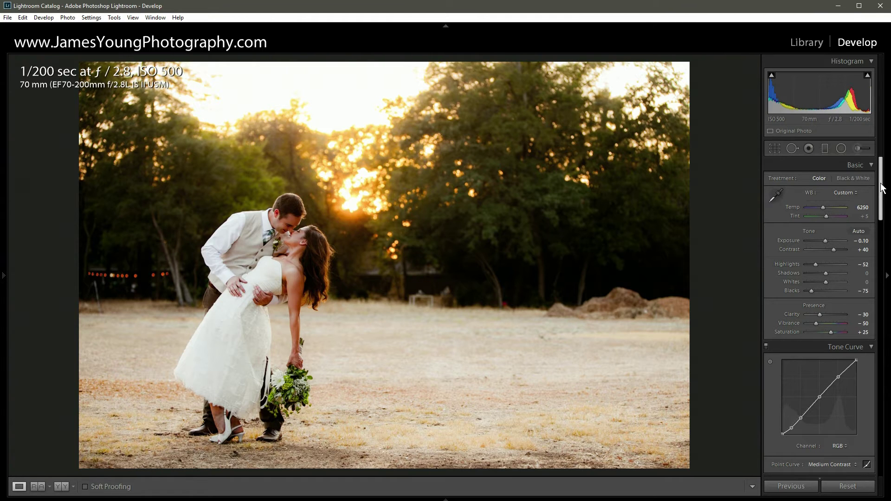
Lower HSL saturation to Red -50, Orange -25, Yellow -35 and Green -50
drag(882, 181, 885, 240)
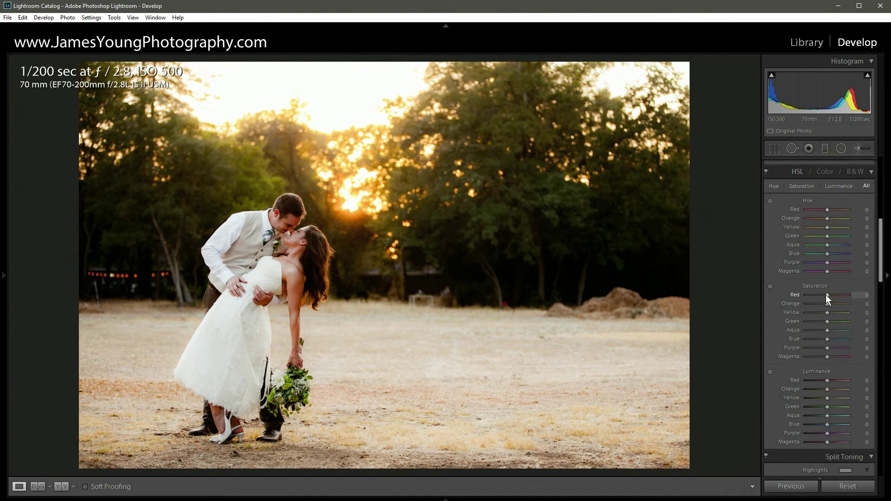
scroll(826, 294, down, 7)
key(Down)
key(Down)
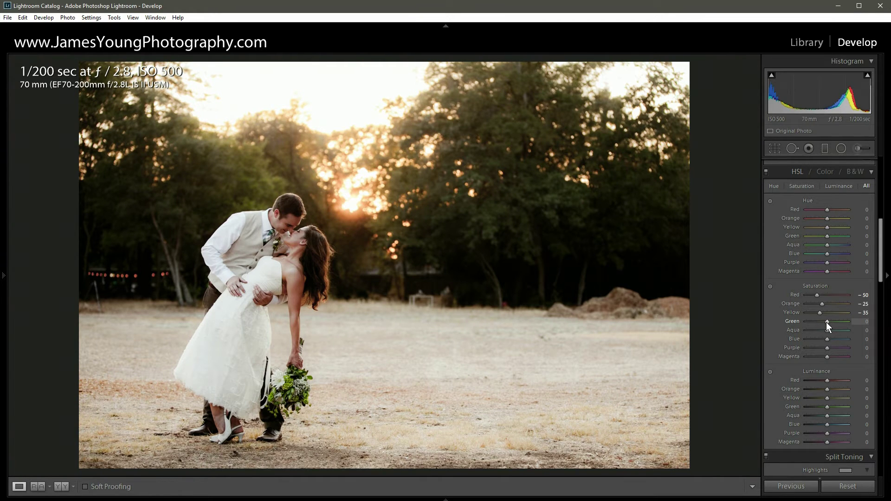
key(Down)
key(Down)
key(Down)
key(Down)
key(Down)
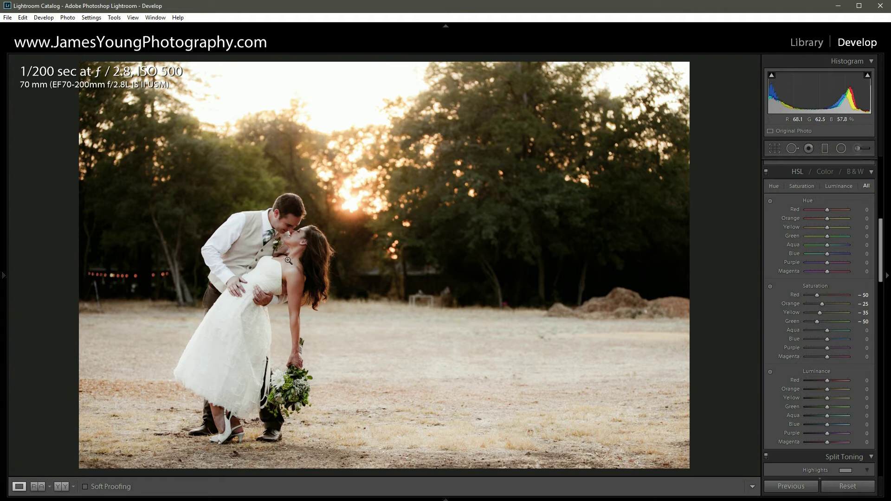
click(276, 226)
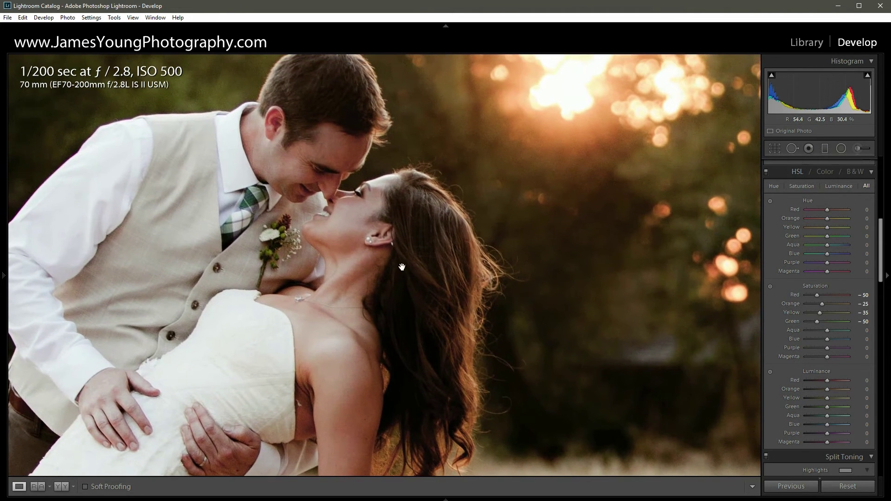
drag(822, 304, 801, 304)
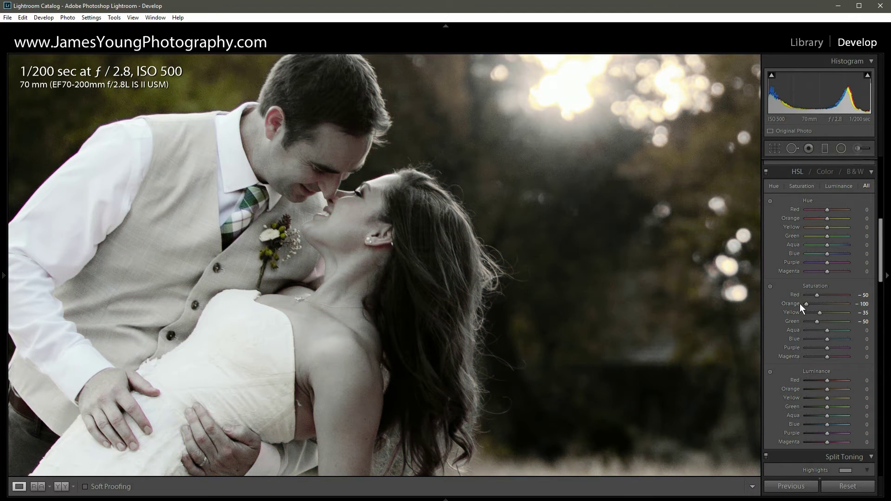
click(314, 295)
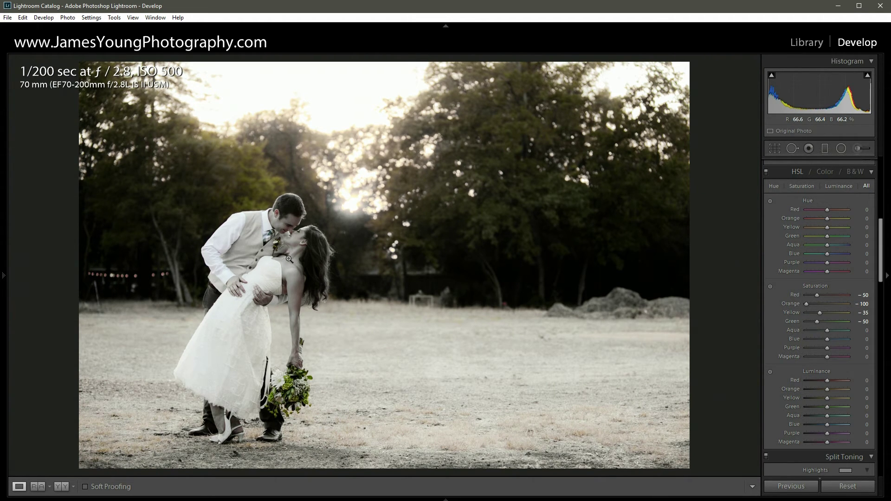
double_click(807, 303)
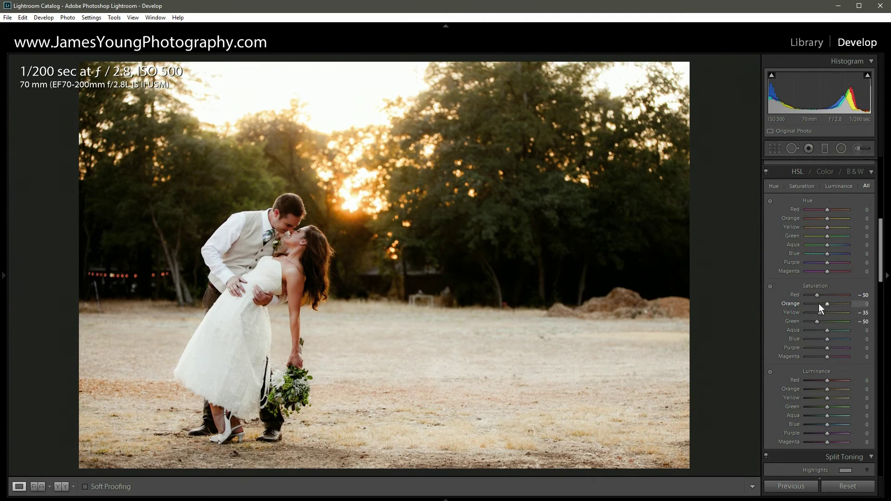
key(Down)
key(Down)
key(Down)
key(Down)
click(766, 172)
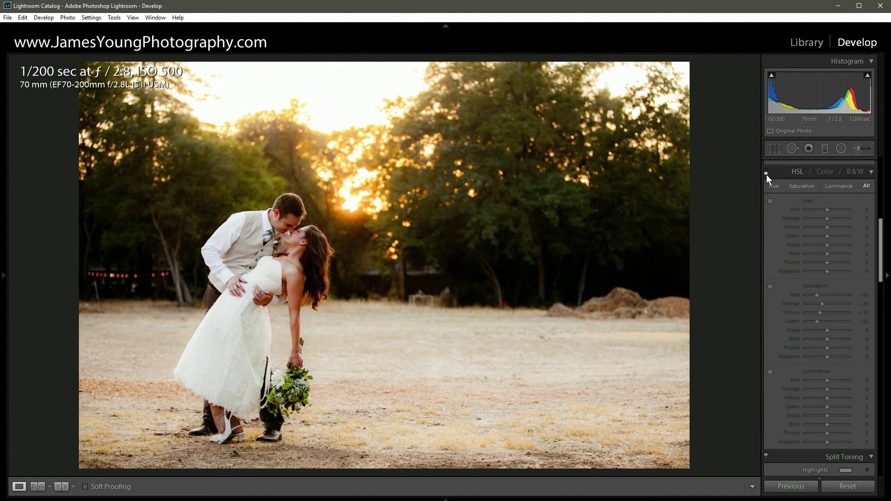
click(767, 174)
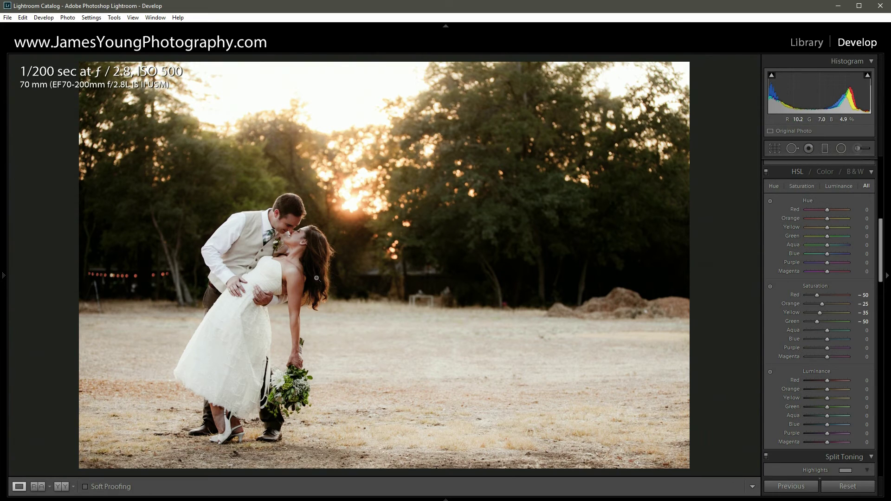
Lift the RGB point curve's black point to about 12.9% for matte, faded shadows
scroll(789, 262, up, 4)
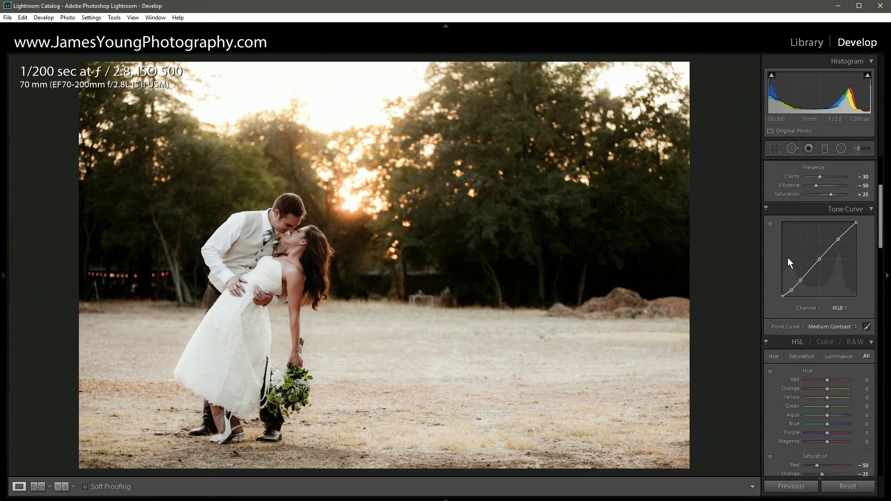
click(791, 291)
drag(783, 296, 783, 289)
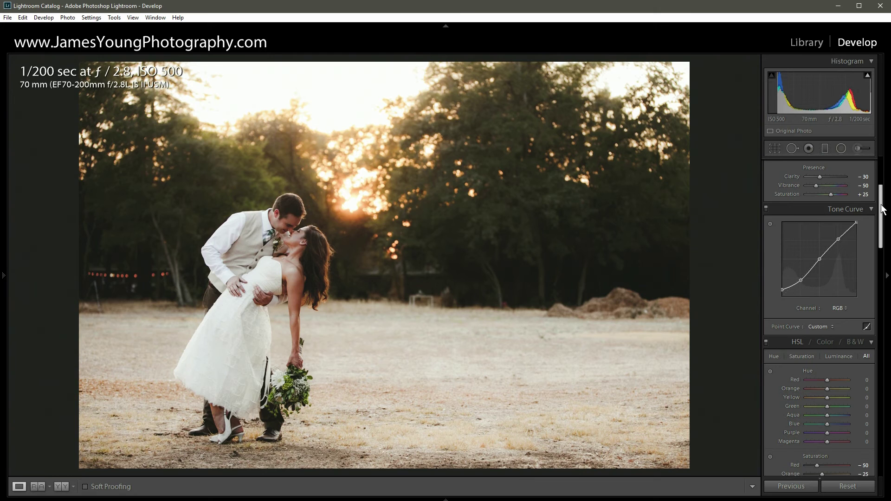
Scroll the right panel down to the Effects panel
drag(883, 209, 883, 311)
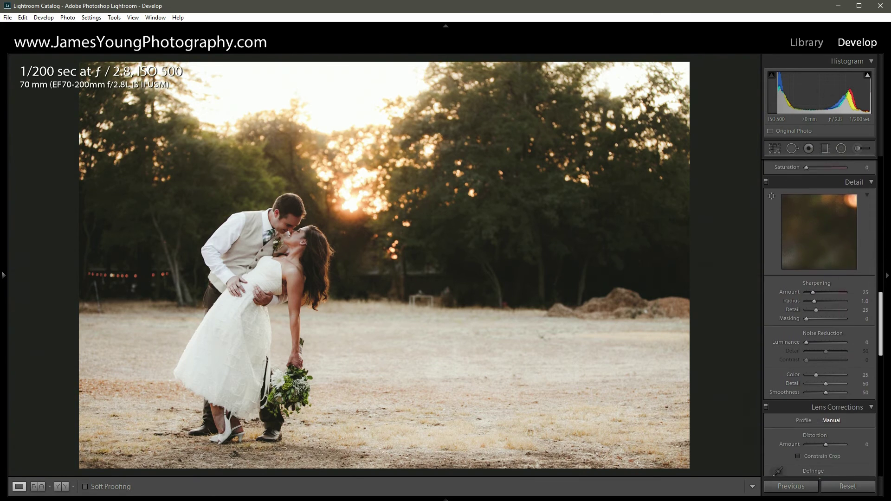
scroll(819, 317, down, 8)
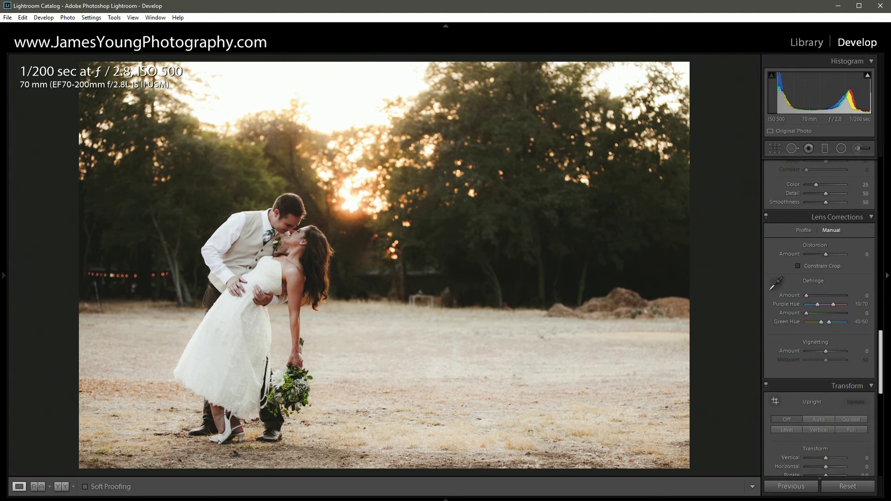
scroll(819, 318, down, 14)
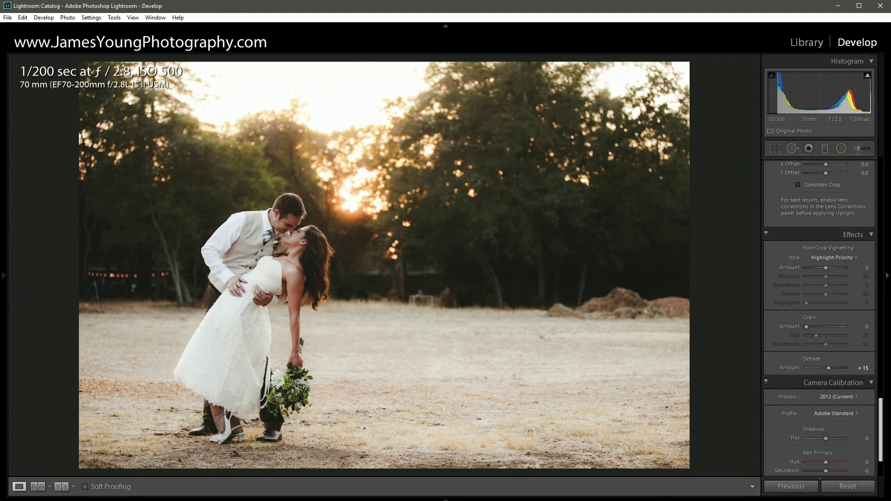
scroll(820, 317, down, 2)
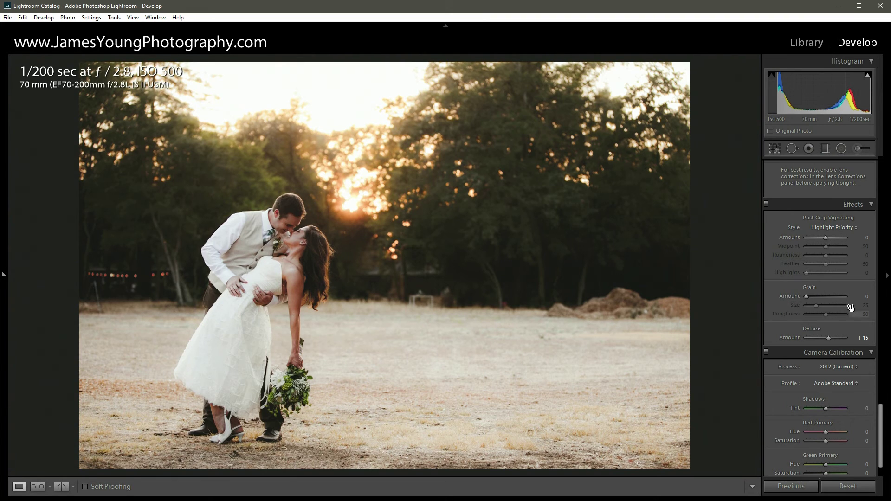
Inspect the couple at 1:1 zoom and back twice, then begin raising the Grain amount
click(266, 227)
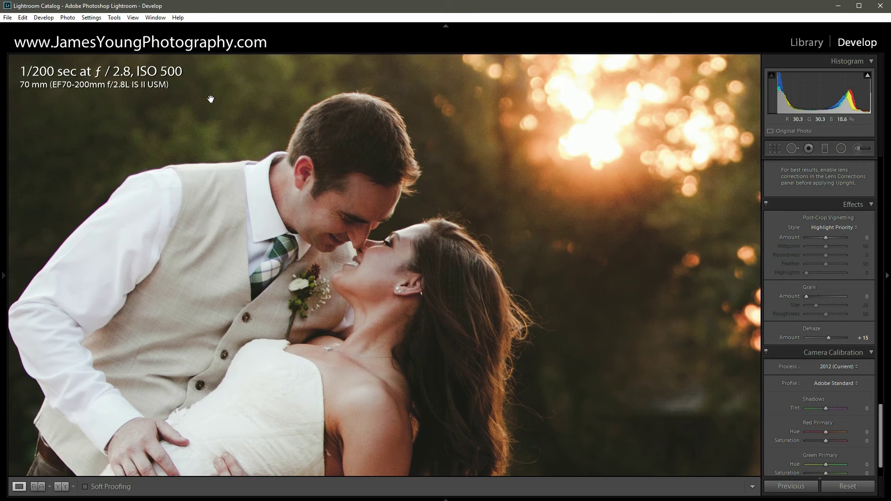
click(323, 164)
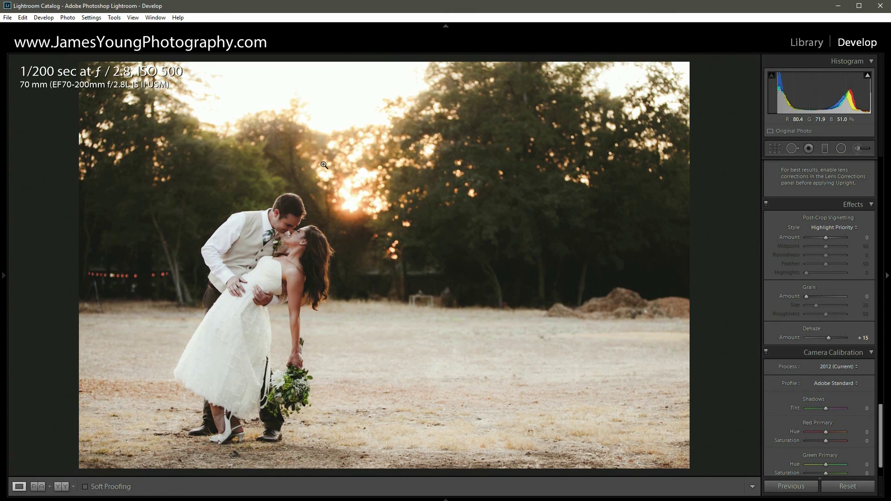
click(324, 165)
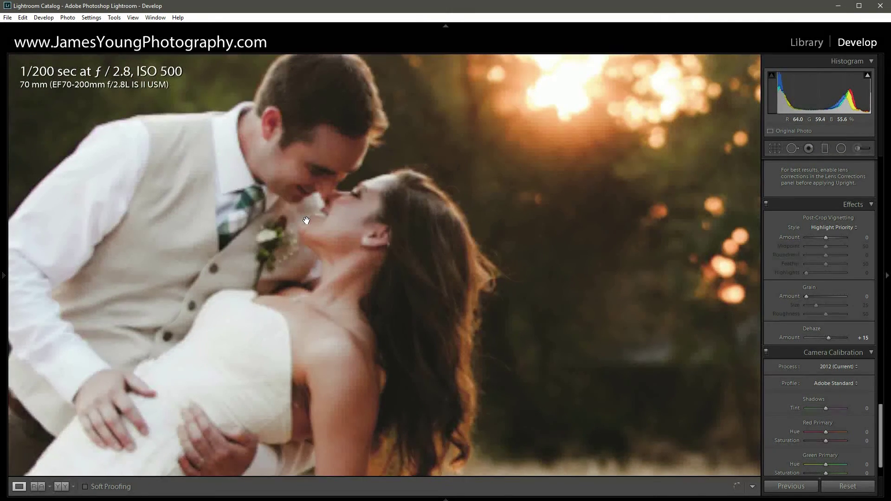
click(308, 222)
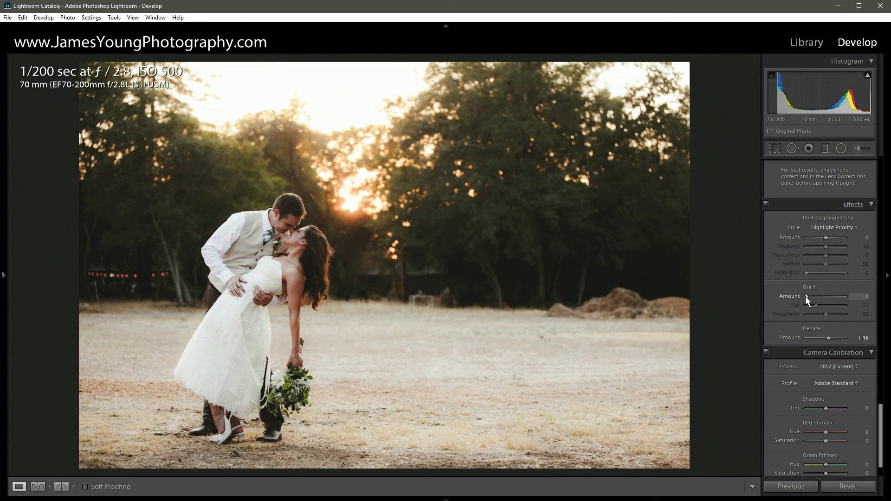
key(Up)
key(Up)
key(Up)
Check the grain (Amount 40, Size 15, Roughness 50) at 1:1 on the couple, then return to full view
click(274, 226)
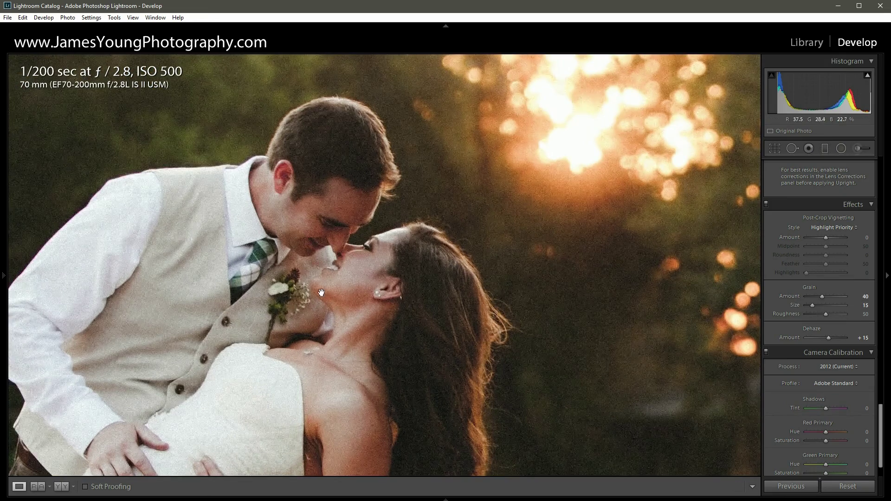
drag(274, 226, 386, 290)
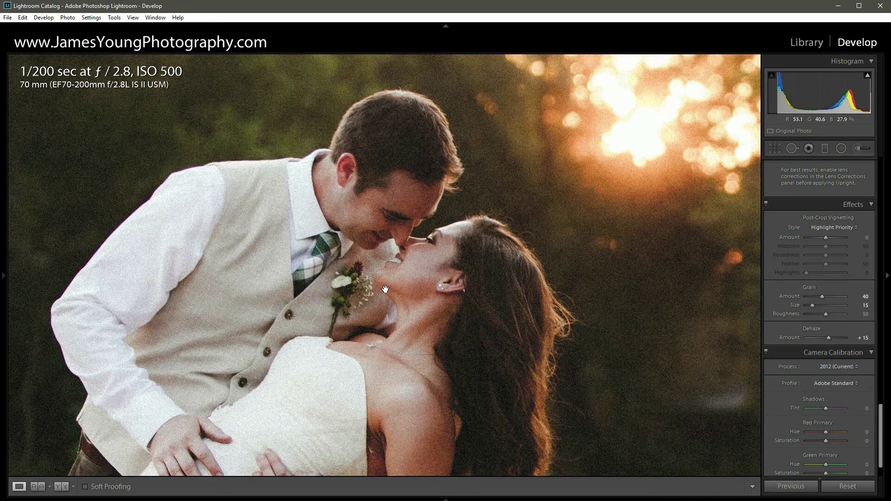
click(412, 239)
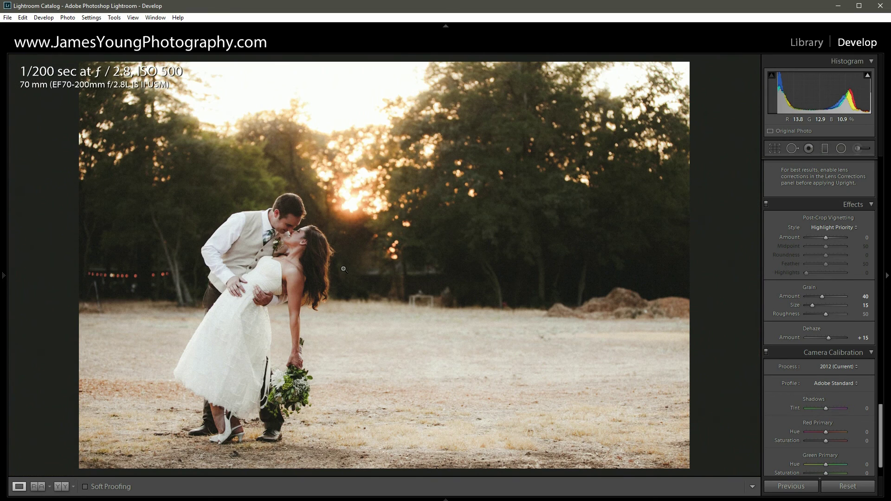